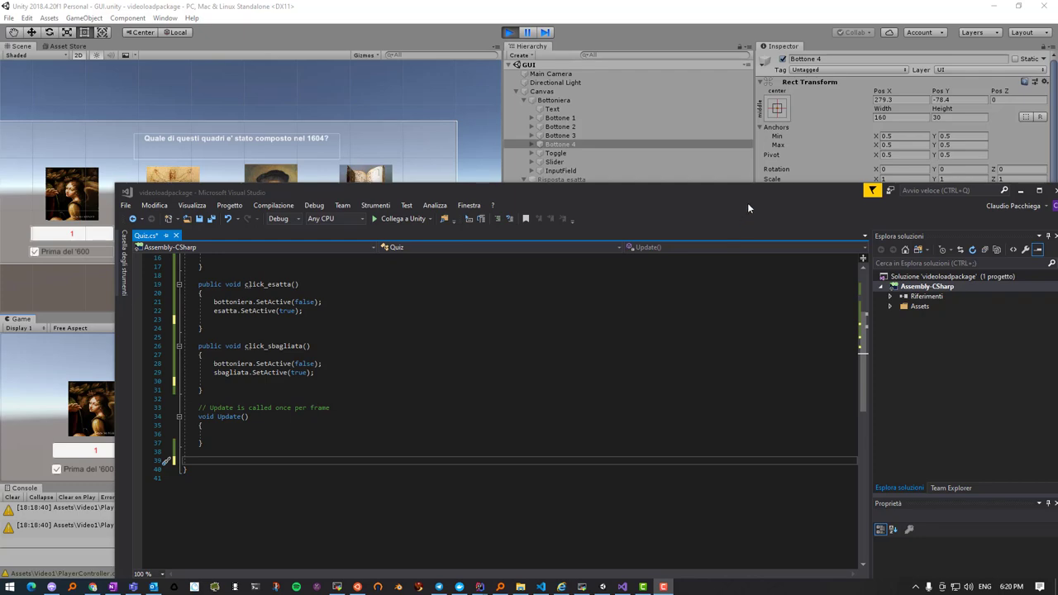
Reposition and maximize the Visual Studio window, then scroll Quiz.cs up to line 7
{"action": "left_click_drag", "start_coordinate": [747, 207], "coordinate": [671, 105]}
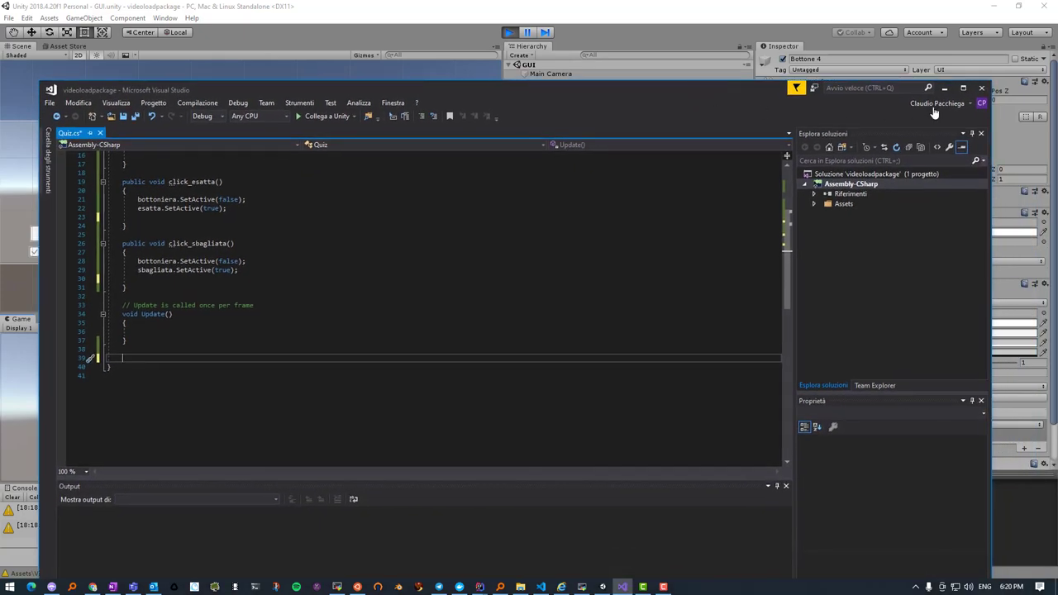
{"action": "left_click", "coordinate": [963, 88]}
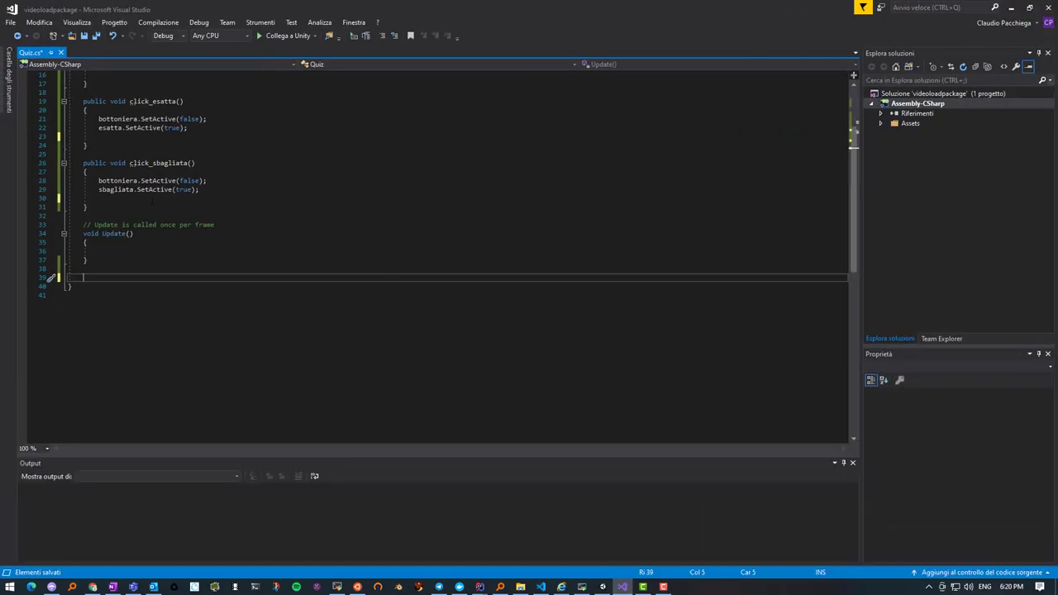
{"action": "scroll", "coordinate": [447, 248], "scroll_direction": "up", "scroll_amount": 2}
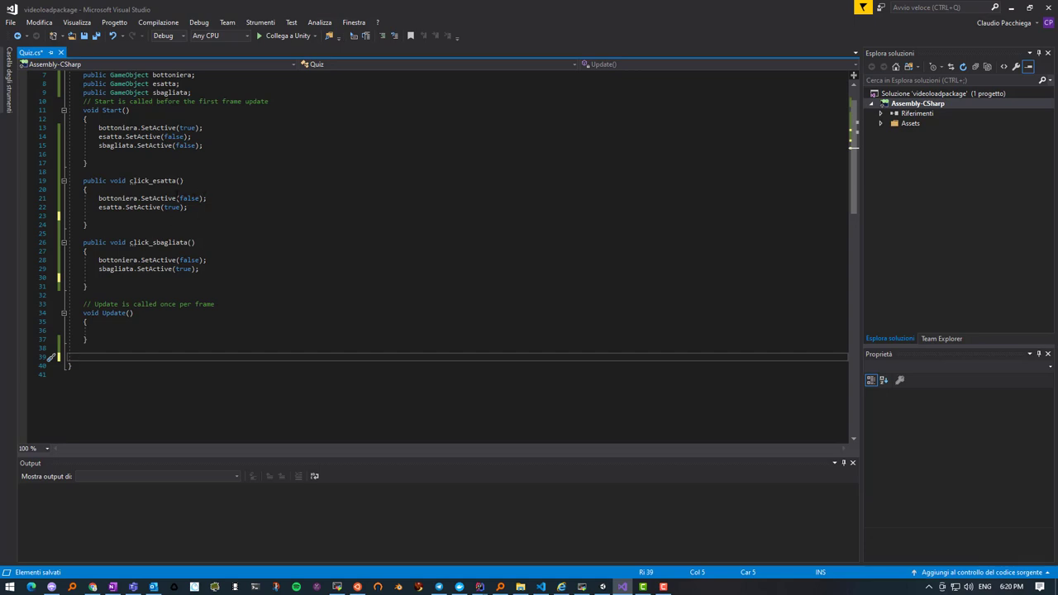
{"action": "mouse_move", "coordinate": [170, 198]}
Add StartCoroutine(timer()); on a new line at the end of click_esatta
{"action": "left_click", "coordinate": [188, 207]}
{"action": "key", "text": "Return"}
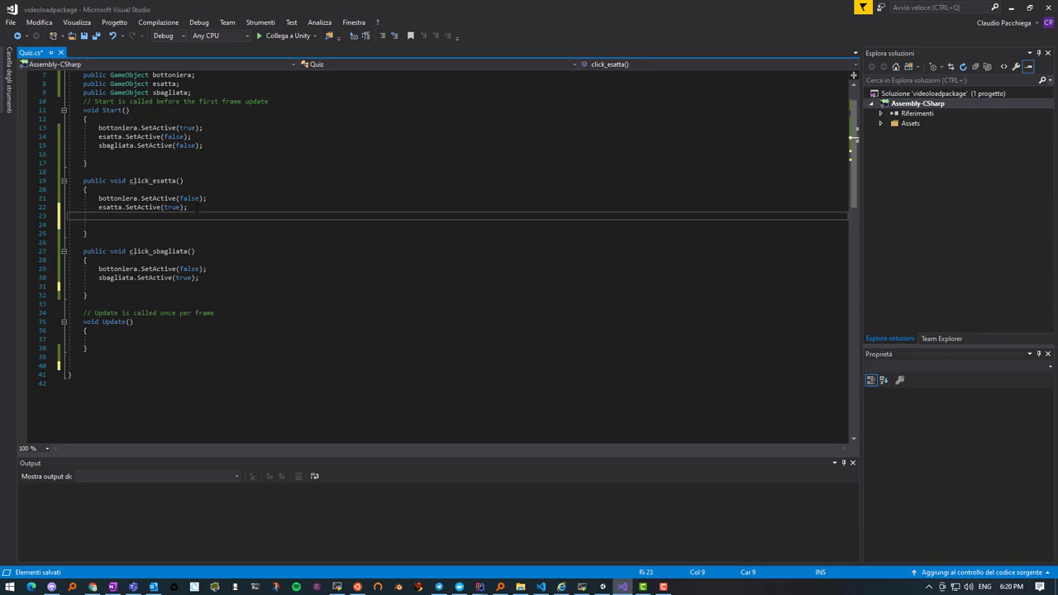
{"action": "type", "text": "Start"}
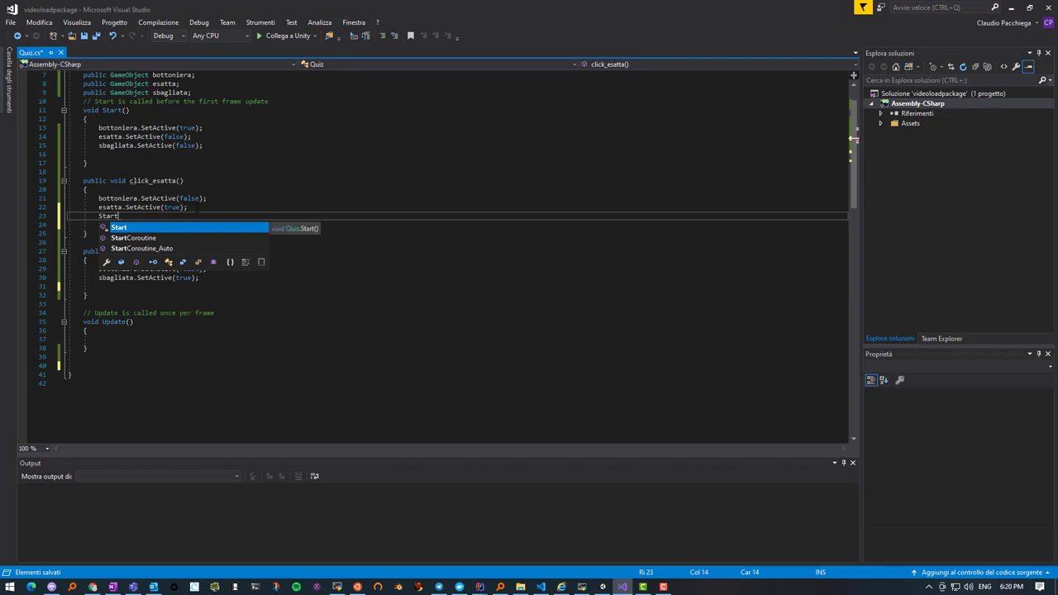
{"action": "key", "text": "Down"}
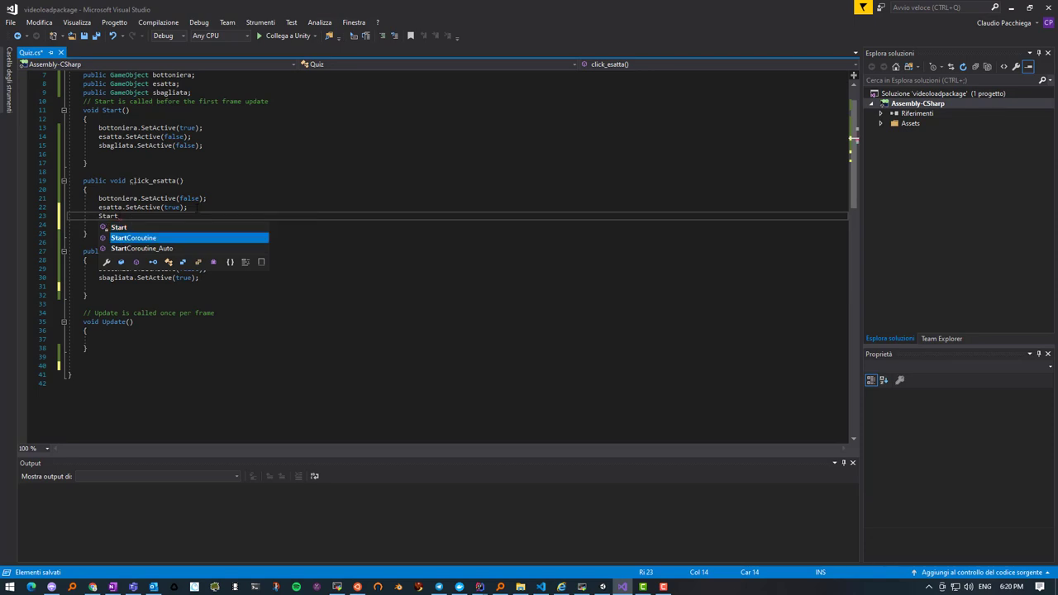
{"action": "key", "text": "Tab"}
{"action": "type", "text": "("}
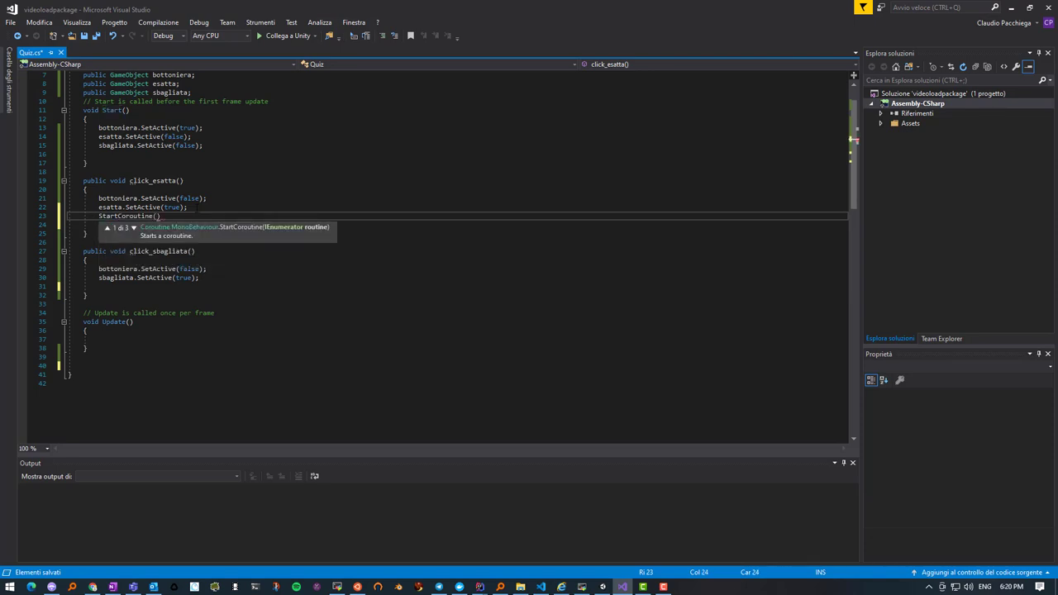
{"action": "type", "text": "timer()"}
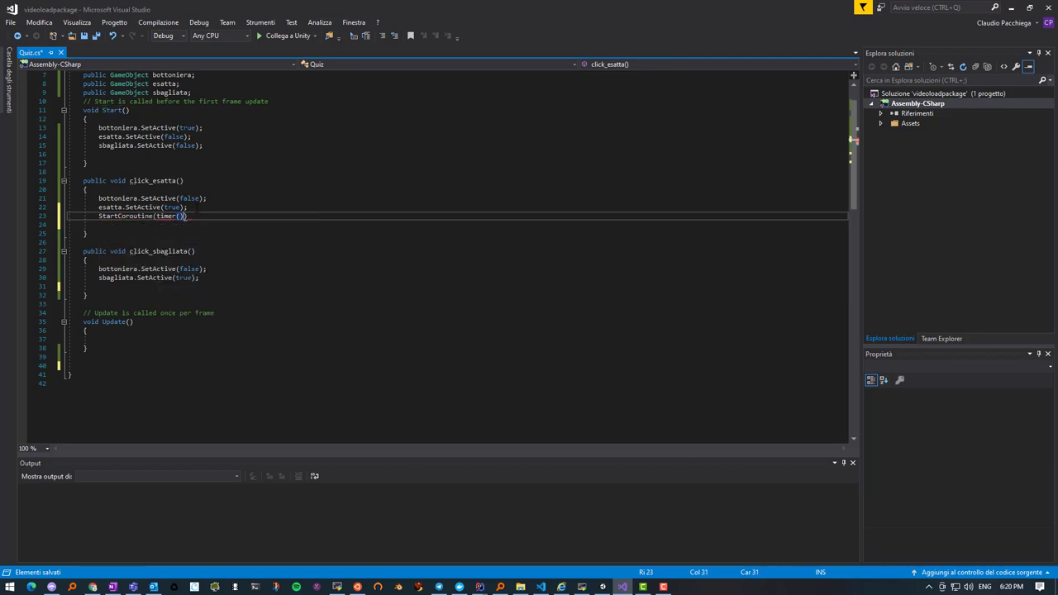
{"action": "type", "text": ");"}
Copy the StartCoroutine(timer()); statement into a new line at the end of click_sbagliata
{"action": "left_click", "coordinate": [175, 215]}
{"action": "key", "text": "Home"}
{"action": "key", "text": "shift+End"}
{"action": "key", "text": "ctrl+c"}
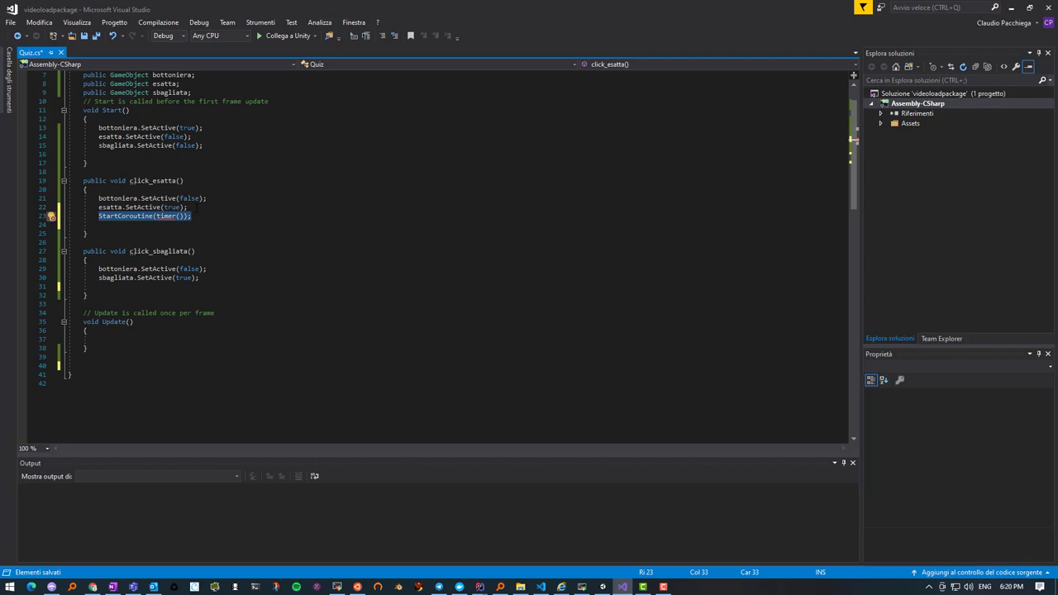
{"action": "key", "text": "Down"}
{"action": "key", "text": "Down"}
{"action": "key", "text": "Down"}
{"action": "key", "text": "Down"}
{"action": "key", "text": "Down"}
{"action": "key", "text": "Down"}
{"action": "key", "text": "End"}
{"action": "key", "text": "Return"}
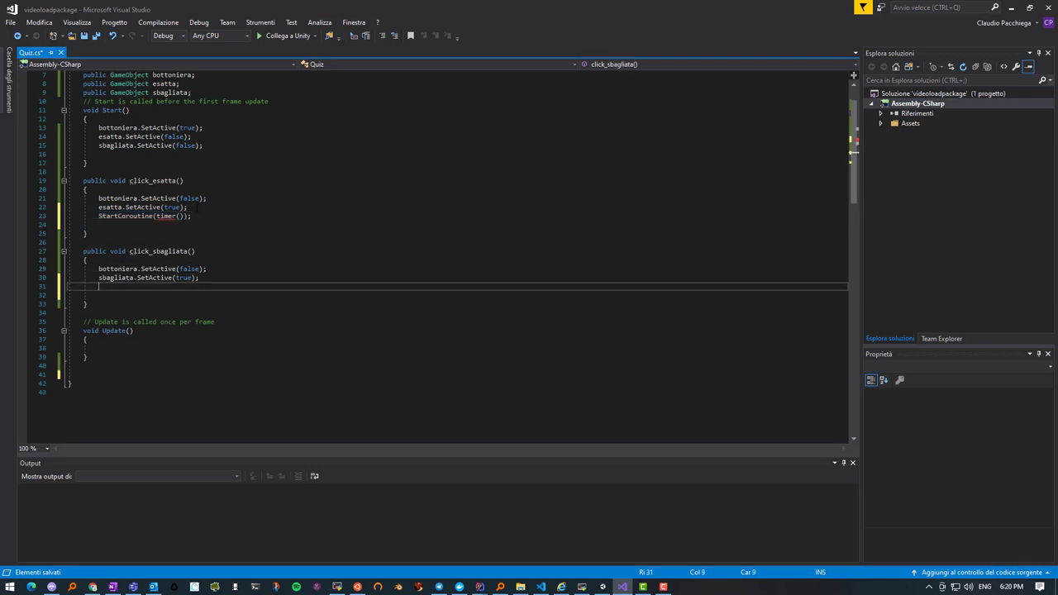
{"action": "key", "text": "ctrl+v"}
{"action": "key", "text": "Down"}
{"action": "key", "text": "Down"}
{"action": "key", "text": "Down"}
{"action": "key", "text": "Down"}
{"action": "key", "text": "Down"}
{"action": "key", "text": "Down"}
{"action": "key", "text": "Down"}
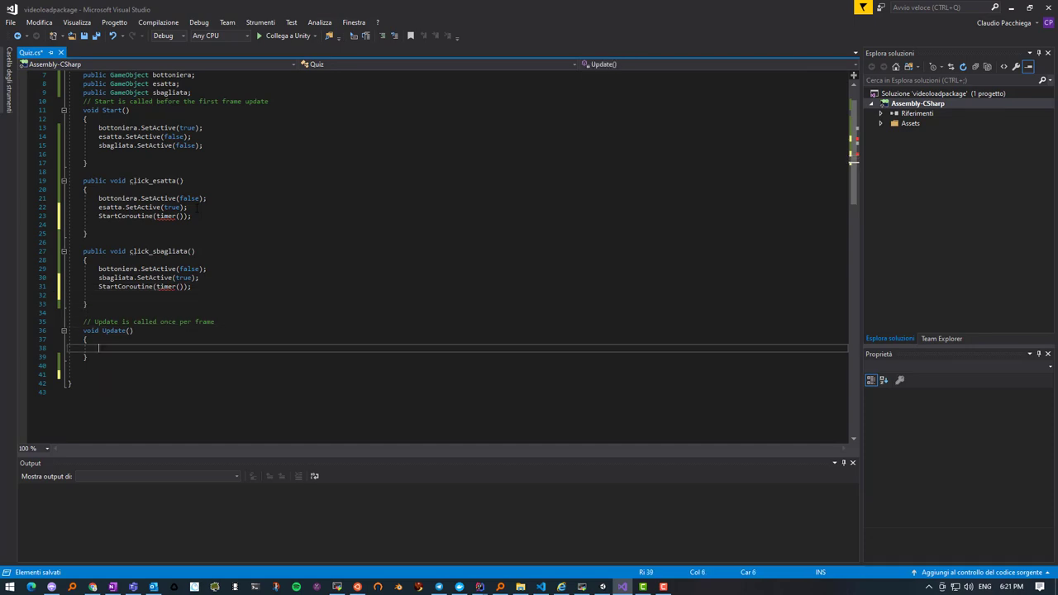
{"action": "key", "text": "Down"}
{"action": "key", "text": "Down"}
Declare an IEnumerator timer() method with braces below Update, restoring the editor window
{"action": "key", "text": "Return"}
{"action": "key", "text": "Return"}
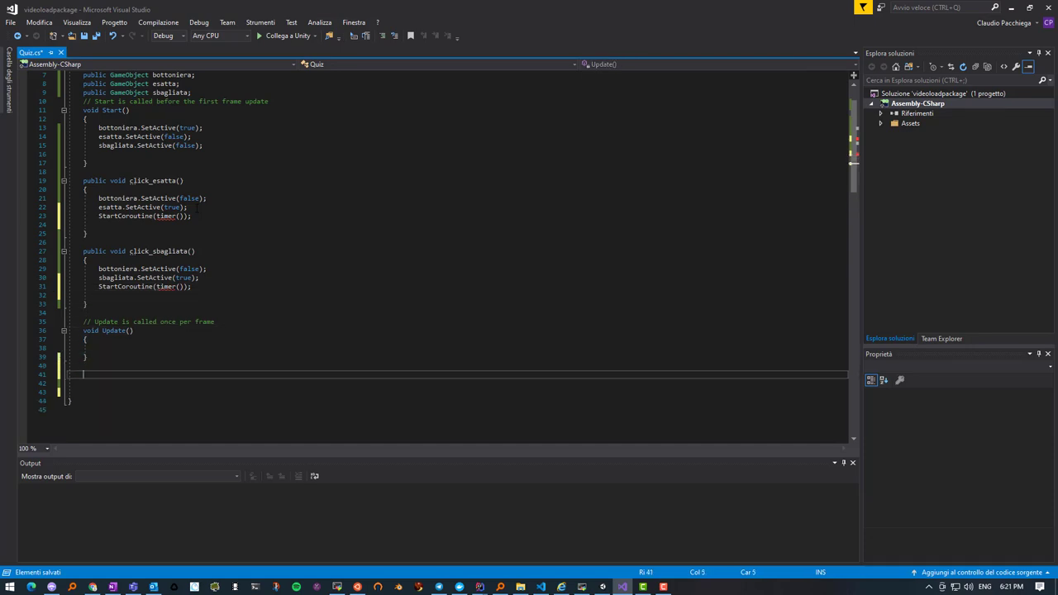
{"action": "type", "text": "I"}
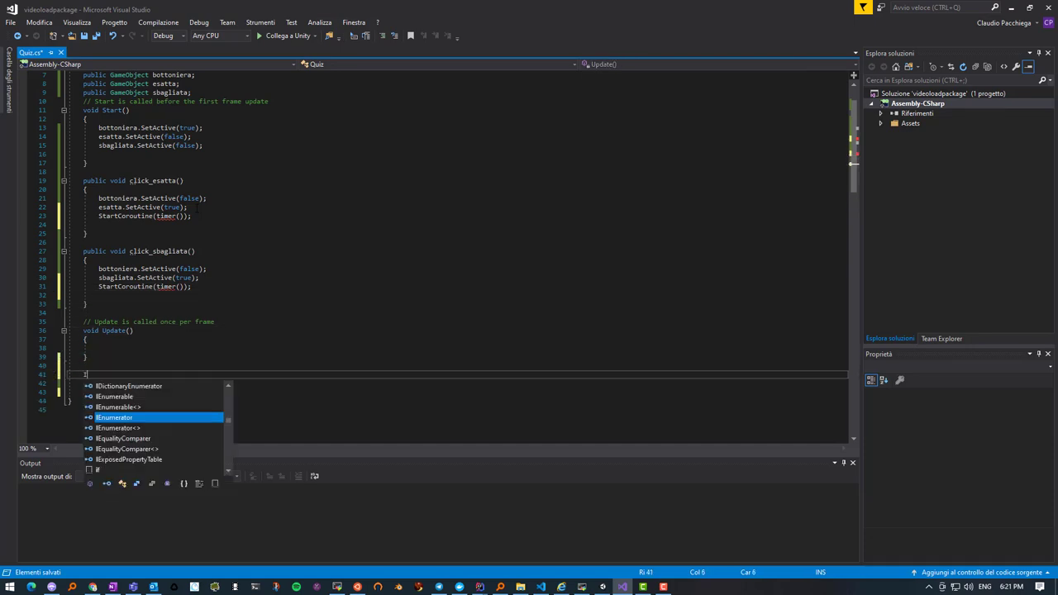
{"action": "key", "text": "Tab"}
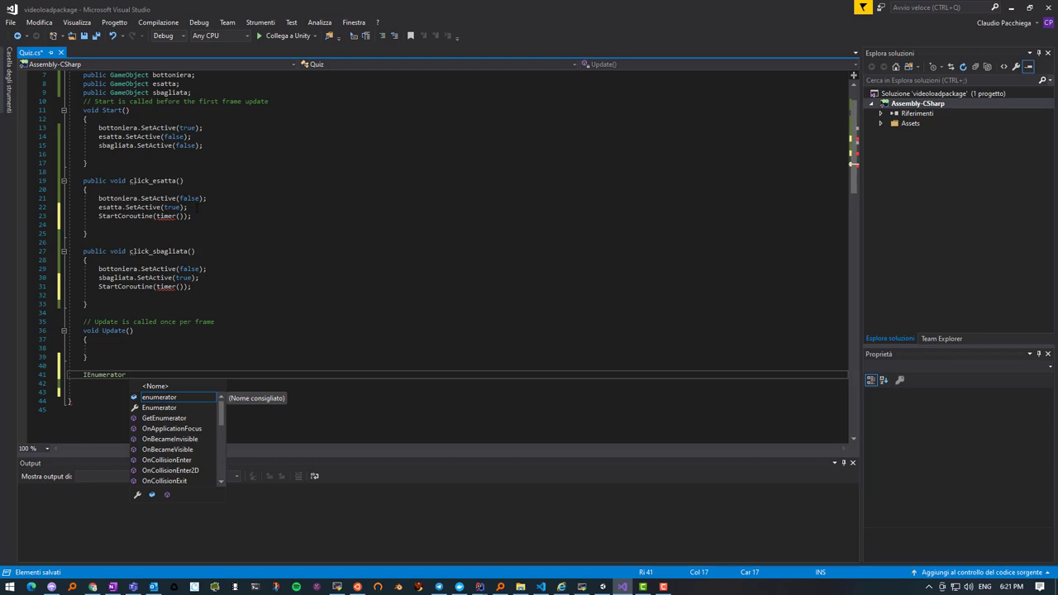
{"action": "key", "text": "super+Down"}
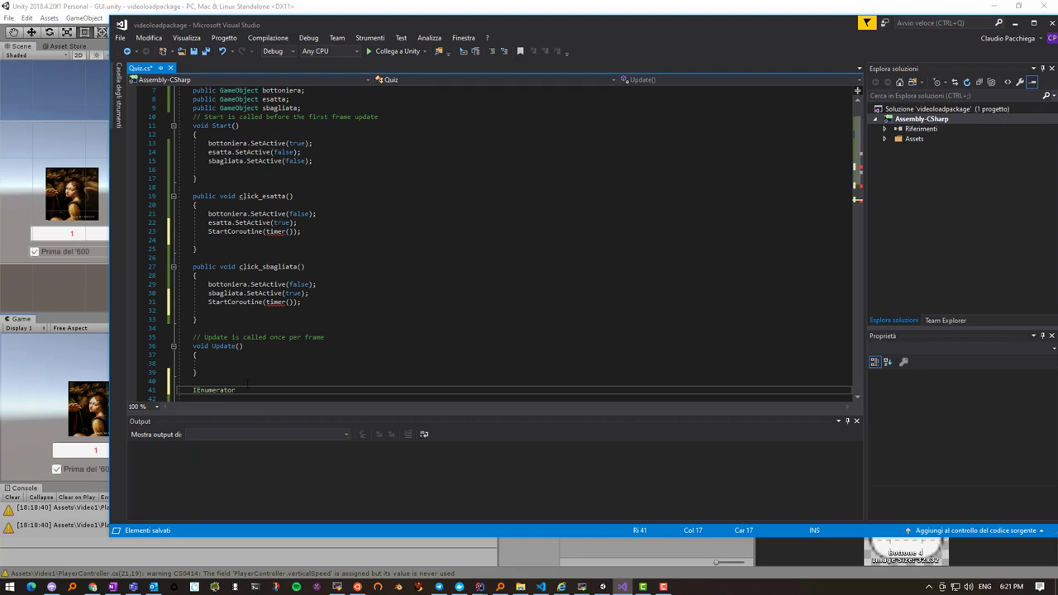
{"action": "type", "text": "timer()"}
{"action": "key", "text": "Return"}
{"action": "type", "text": "{"}
{"action": "key", "text": "Return"}
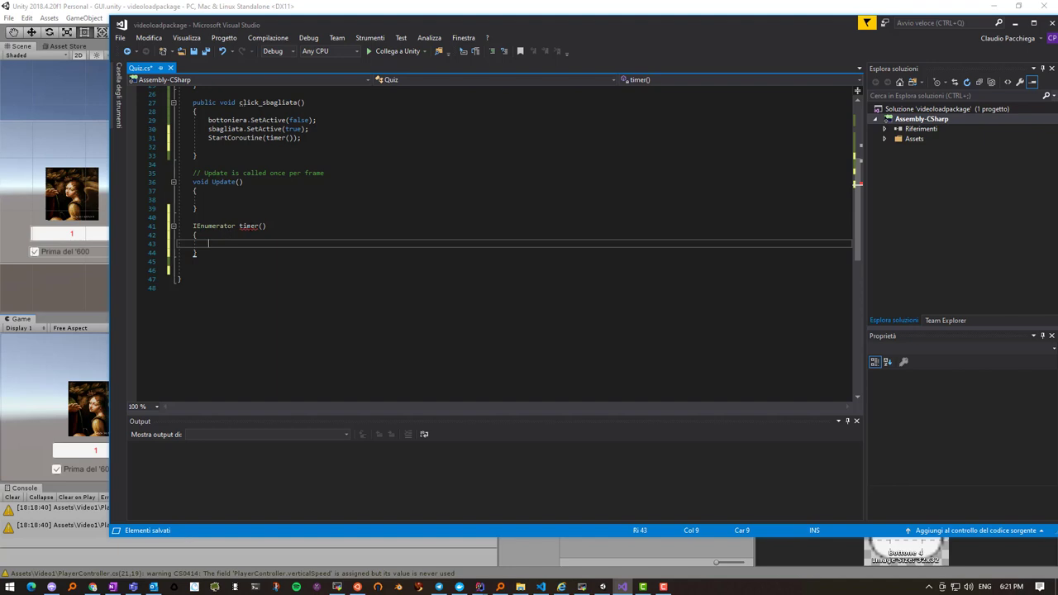
Write yield return WaitForSeconds(2); inside timer()
{"action": "mouse_move", "coordinate": [248, 227]}
{"action": "type", "text": "yield"}
{"action": "type", "text": " return "}
{"action": "type", "text": "wait"}
{"action": "key", "text": "Tab"}
{"action": "type", "text": "(2"}
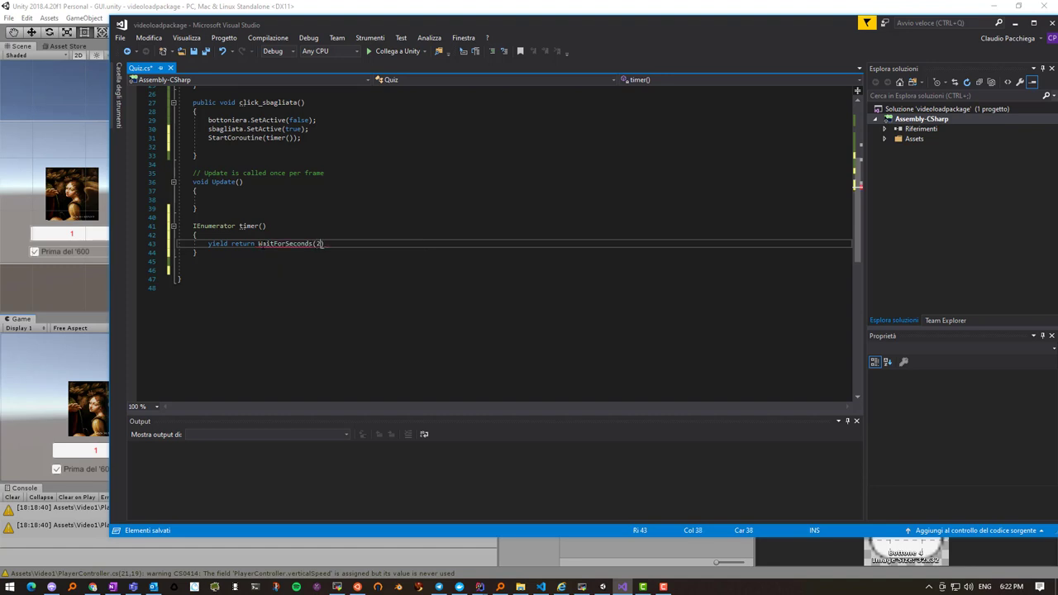
{"action": "type", "text": ");"}
{"action": "key", "text": "Return"}
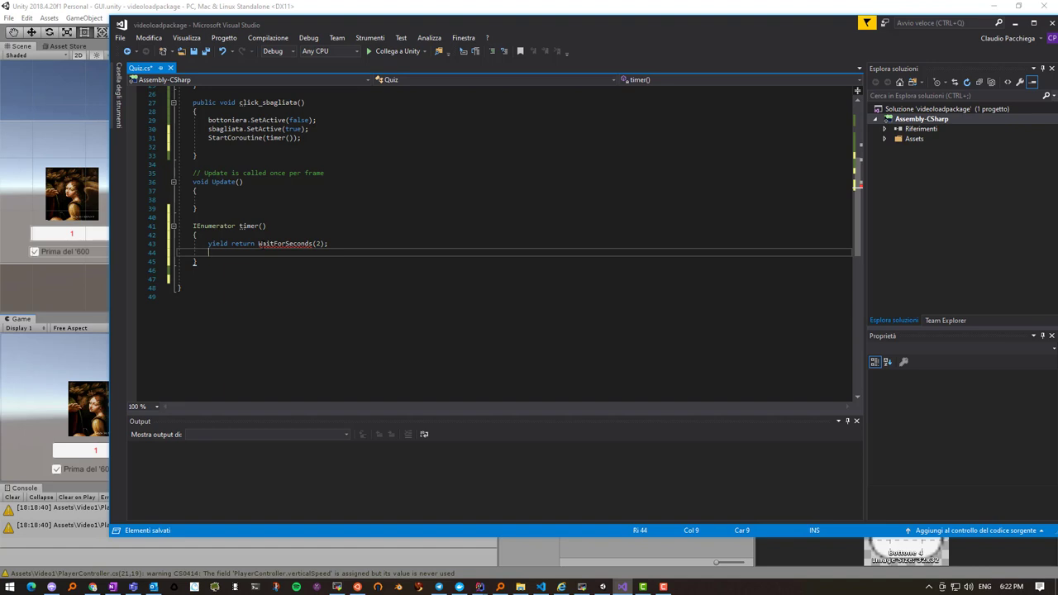
Fix the wait statement to use capital W and the new keyword: new WaitForSeconds(2)
{"action": "left_click", "coordinate": [270, 243]}
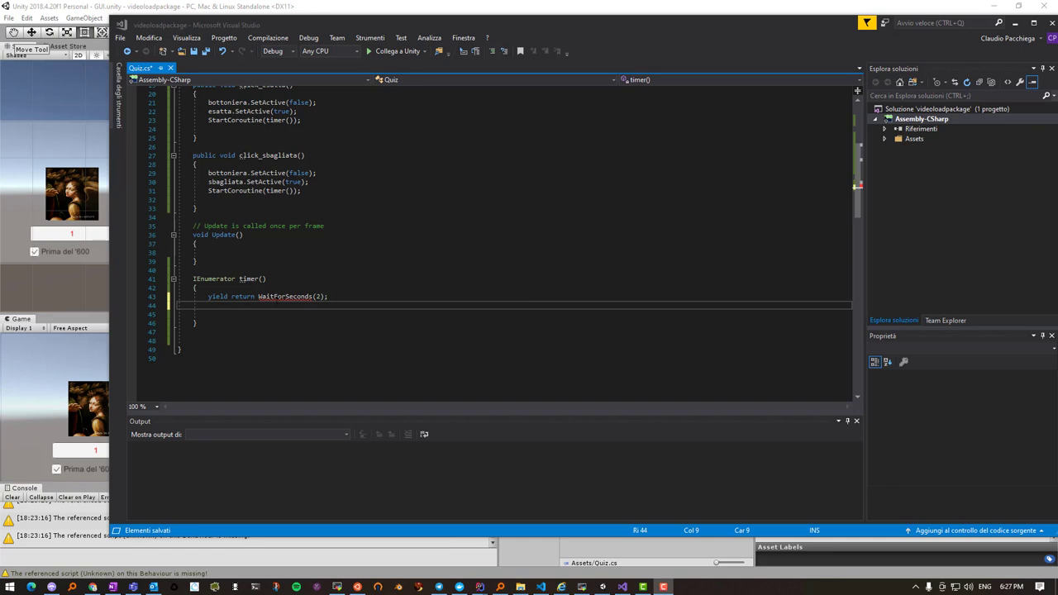
{"action": "mouse_move", "coordinate": [282, 296]}
{"action": "left_click", "coordinate": [258, 296]}
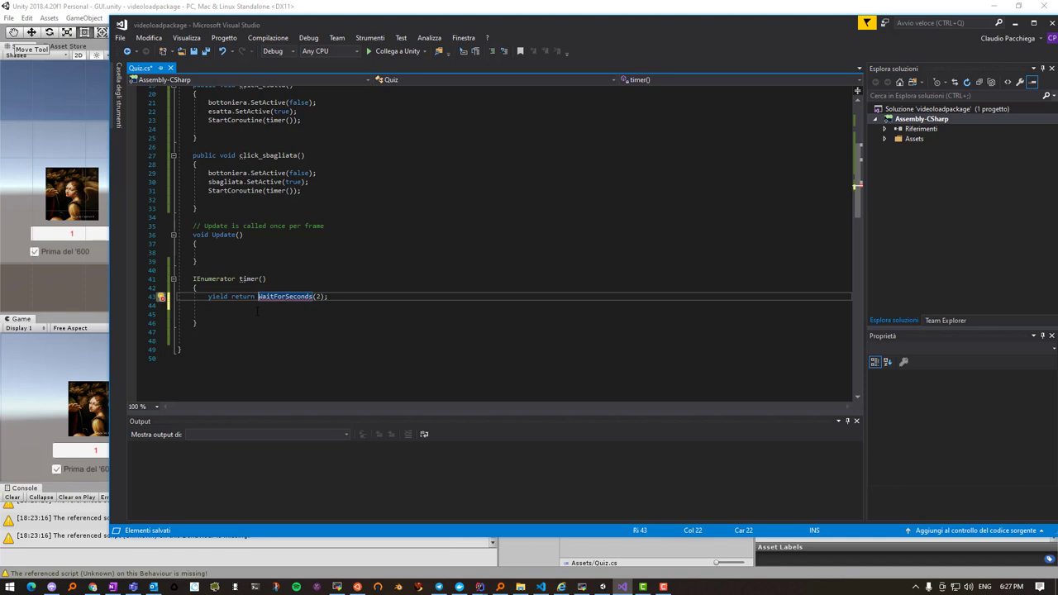
{"action": "key", "text": "Delete"}
{"action": "type", "text": "W"}
{"action": "key", "text": "Left"}
{"action": "type", "text": "new"}
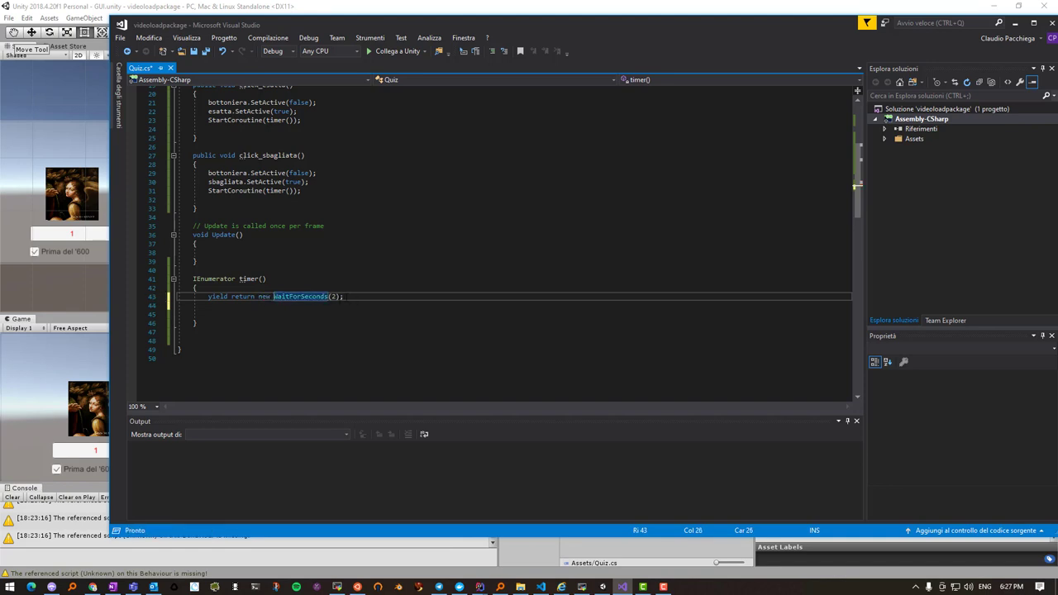
Add an empty line beneath the yield return new WaitForSeconds(2); statement
{"action": "key", "text": "End"}
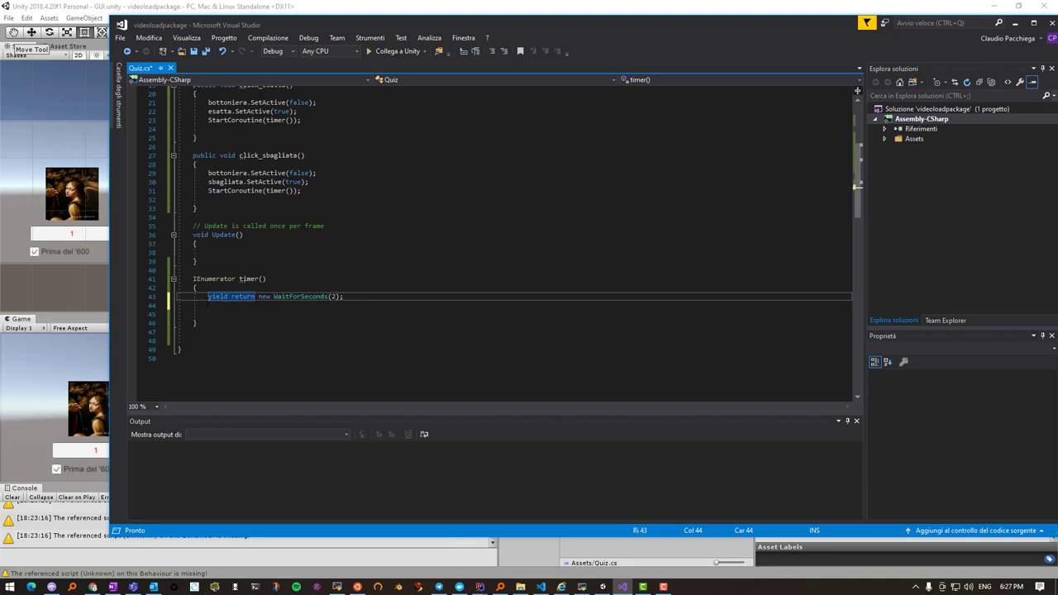
{"action": "left_click_drag", "start_coordinate": [208, 297], "coordinate": [228, 298]}
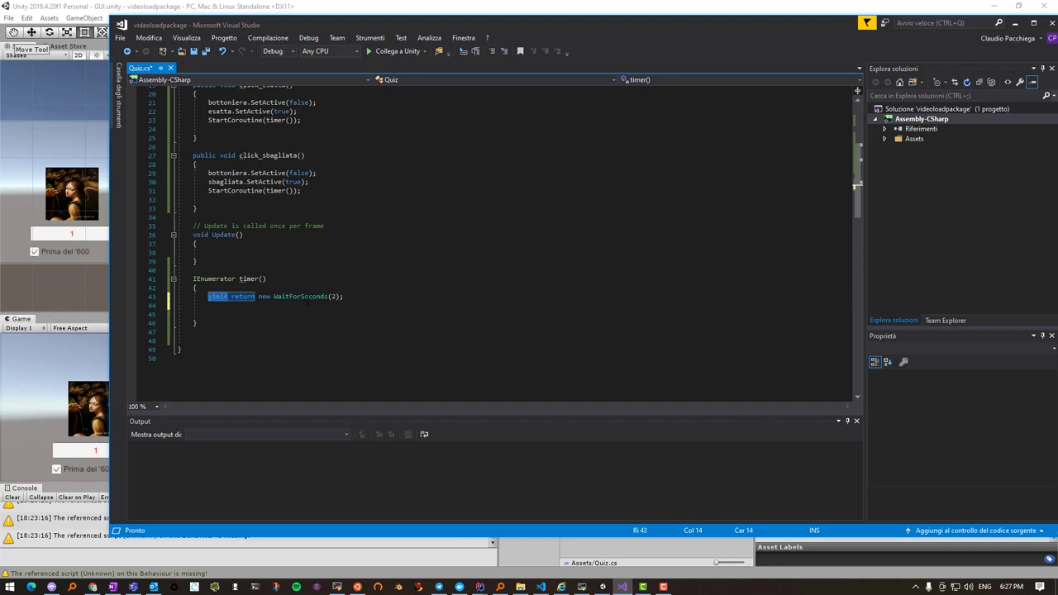
{"action": "left_click", "coordinate": [366, 295]}
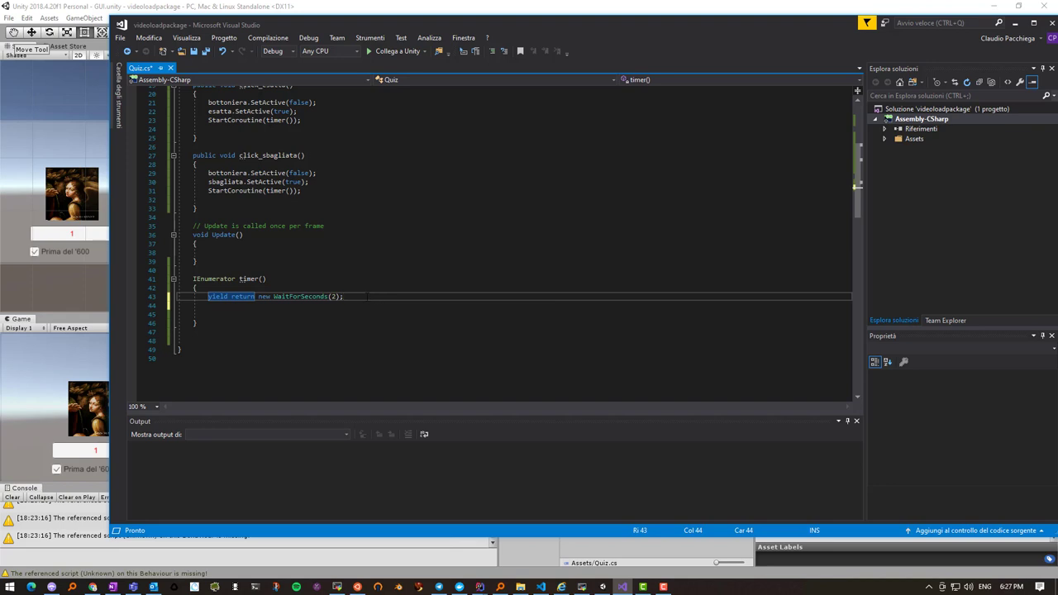
{"action": "key", "text": "Return"}
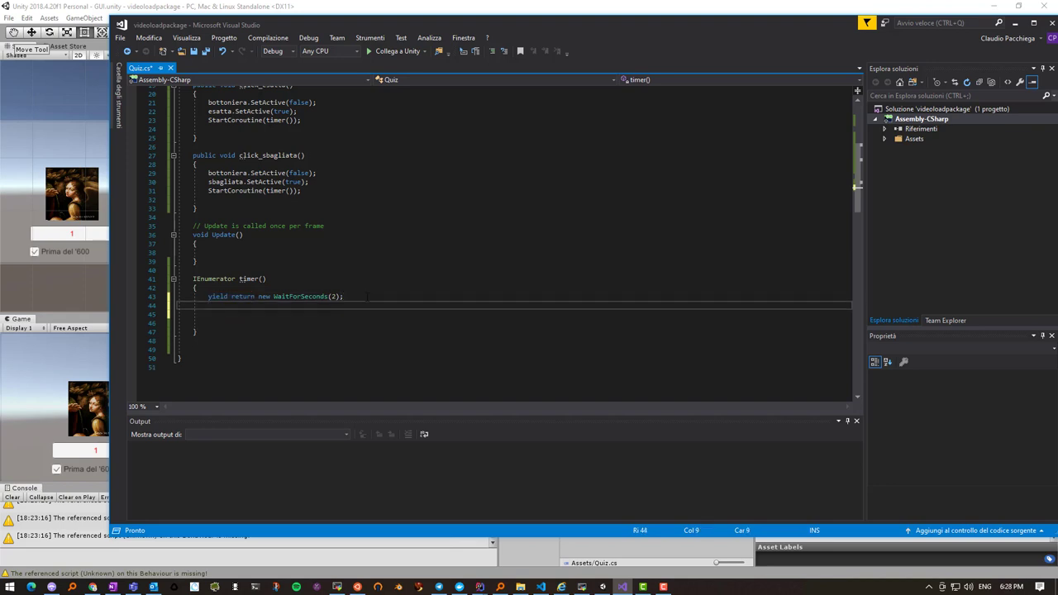
{"action": "scroll", "coordinate": [366, 295], "scroll_direction": "up", "scroll_amount": 1}
{"action": "scroll", "coordinate": [366, 295], "scroll_direction": "up", "scroll_amount": 1}
Review Start(), add Start(); after the 2-second wait in timer(), and save Quiz.cs
{"action": "scroll", "coordinate": [366, 295], "scroll_direction": "up", "scroll_amount": 2}
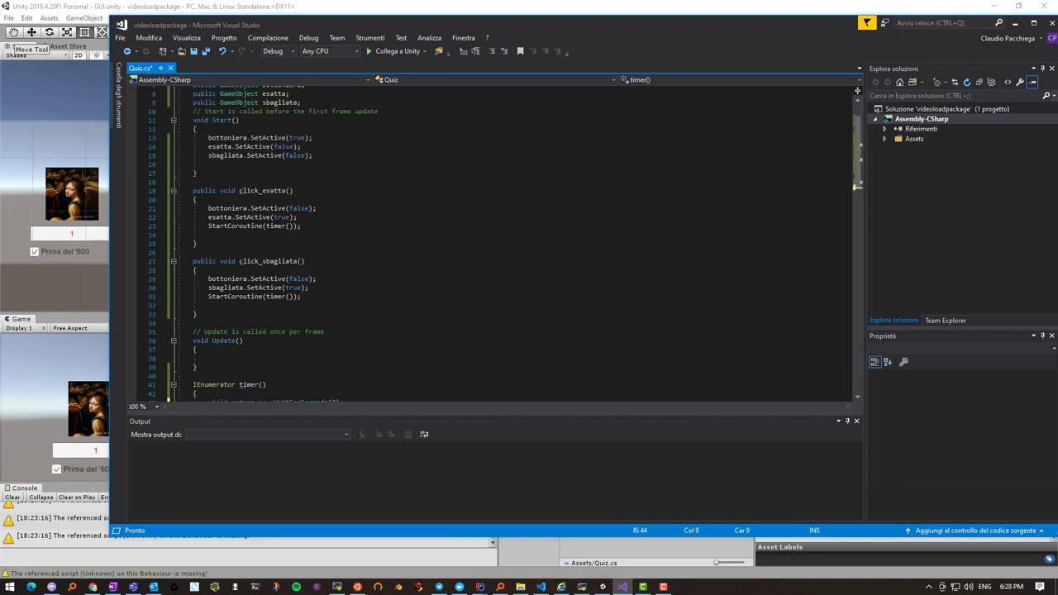
{"action": "left_click_drag", "start_coordinate": [192, 120], "coordinate": [236, 175]}
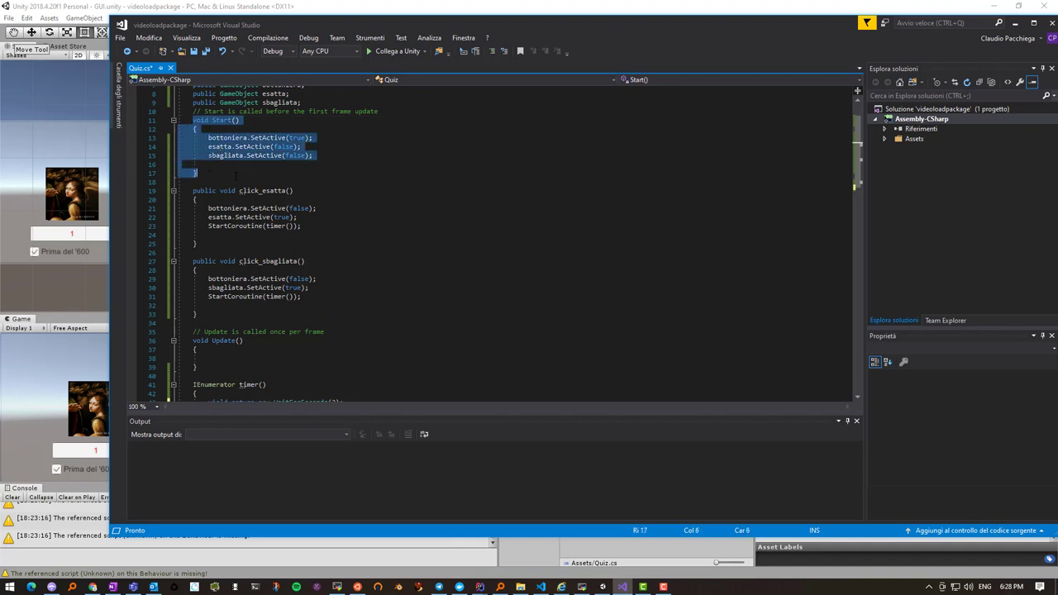
{"action": "scroll", "coordinate": [289, 252], "scroll_direction": "down", "scroll_amount": 5}
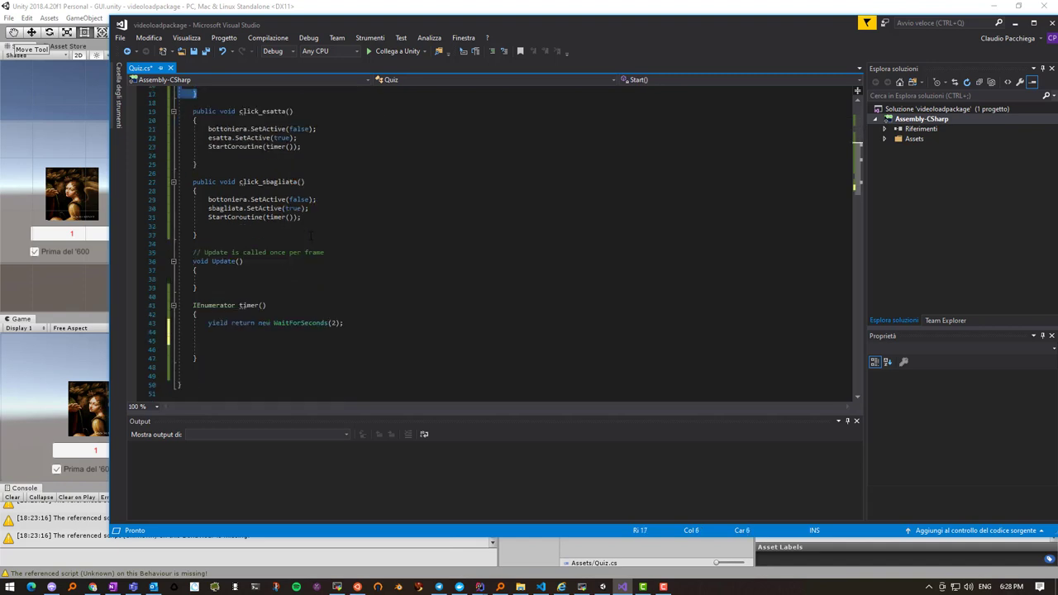
{"action": "left_click", "coordinate": [234, 286]}
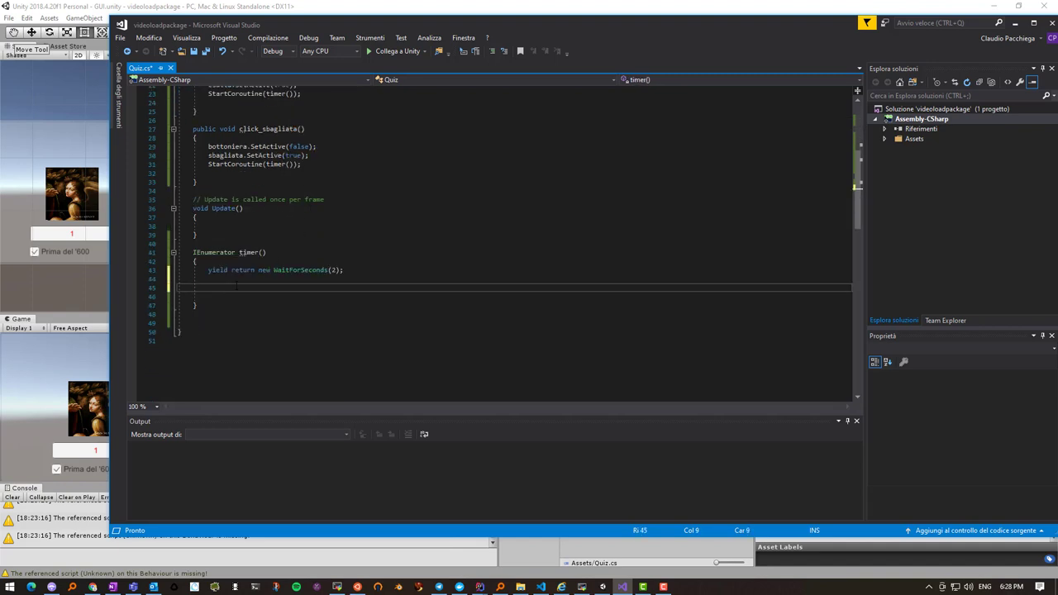
{"action": "key", "text": "Up"}
{"action": "type", "text": "Start"}
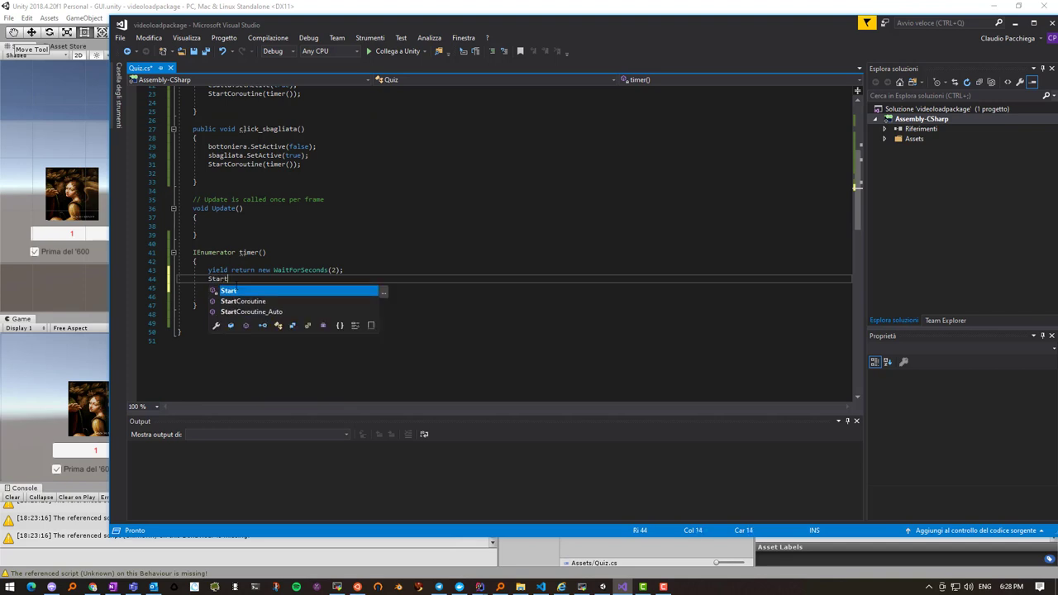
{"action": "type", "text": "();"}
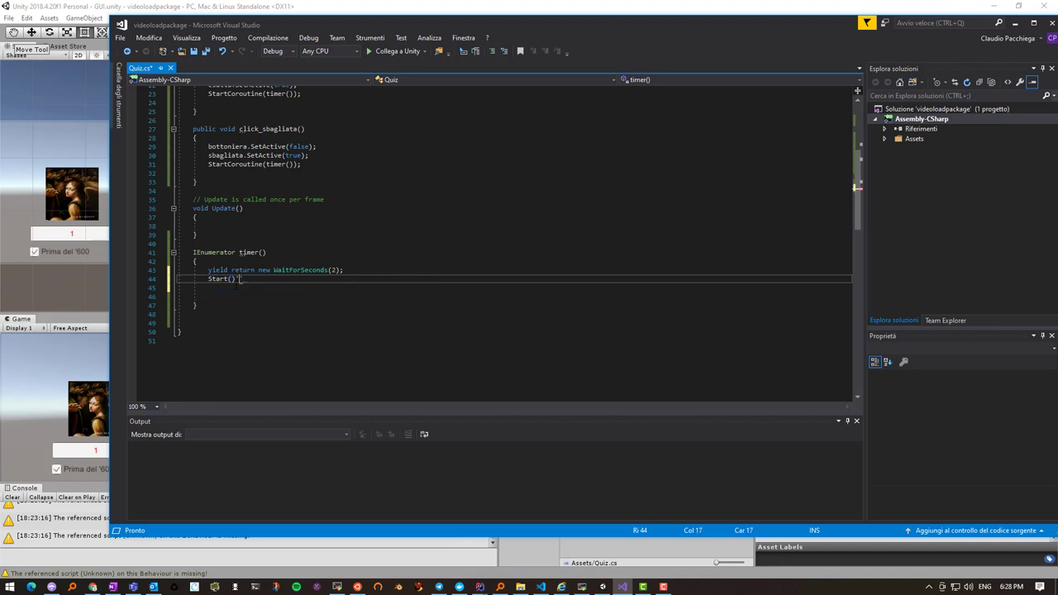
{"action": "key", "text": "ctrl+s"}
Play the quiz in Unity, answer 2, 1 and 3, then select the Quiz script asset
{"action": "left_click", "coordinate": [136, 10]}
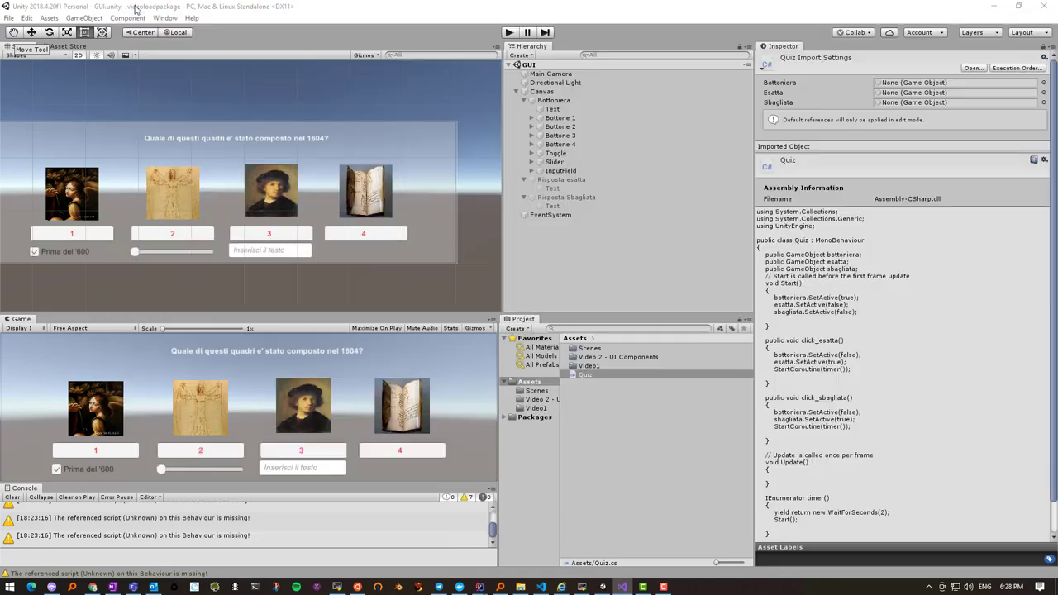
{"action": "left_click", "coordinate": [510, 33]}
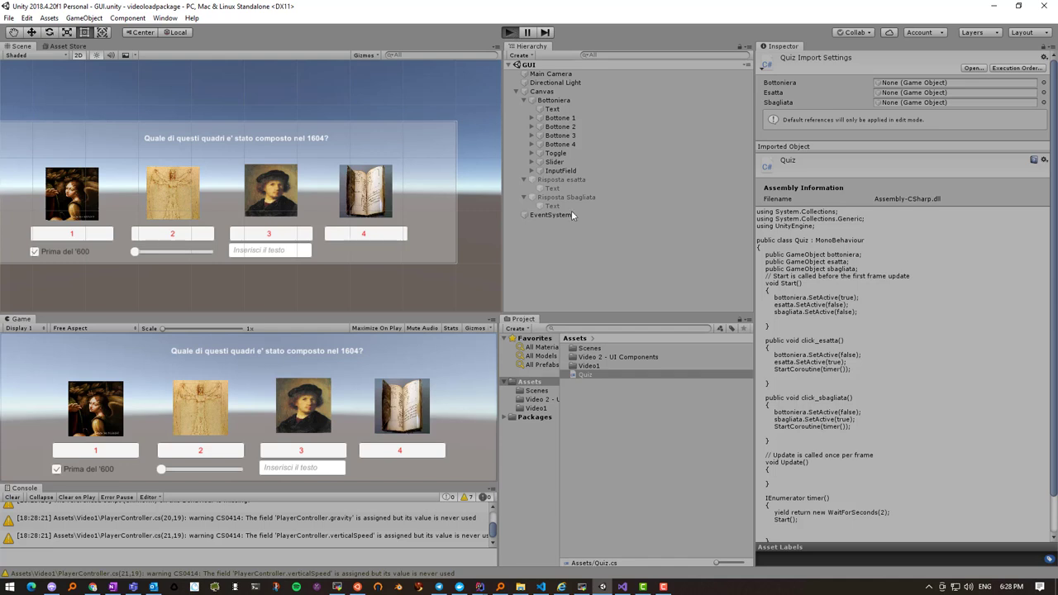
{"action": "left_click", "coordinate": [204, 453]}
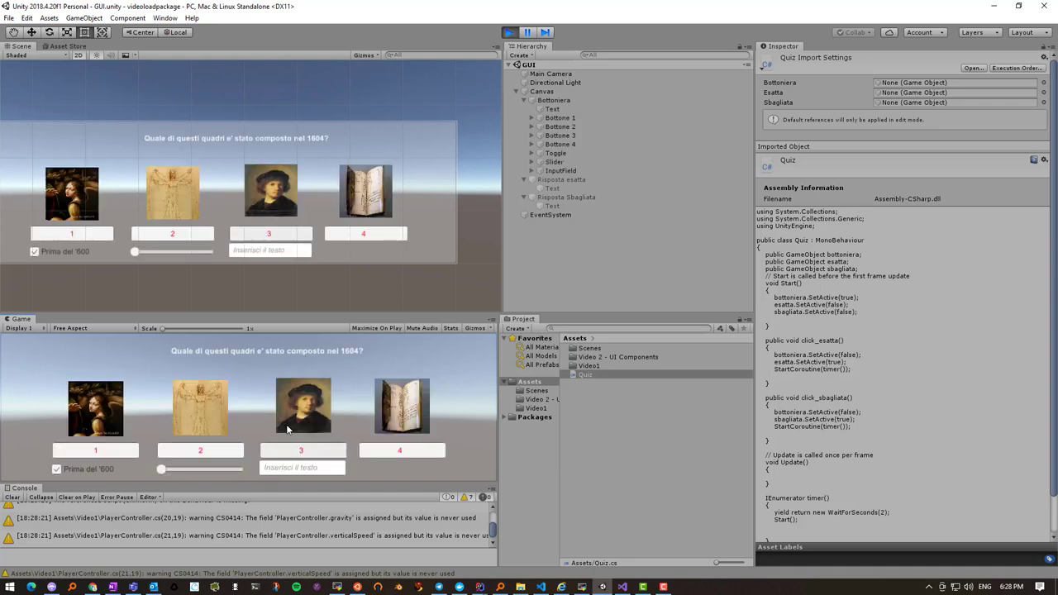
{"action": "left_click", "coordinate": [96, 451]}
{"action": "left_click", "coordinate": [304, 450]}
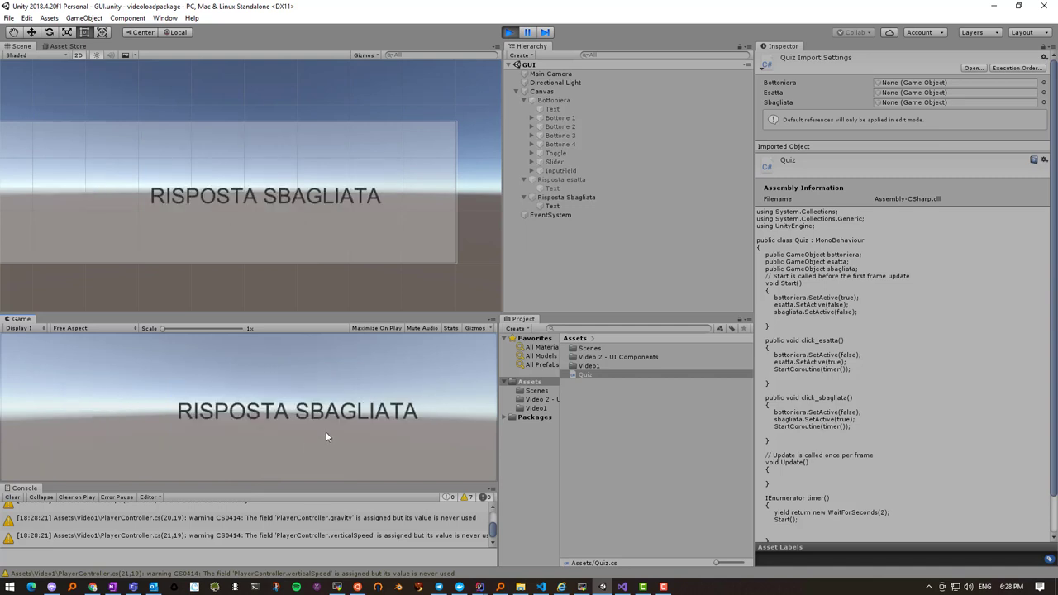
{"action": "left_click", "coordinate": [589, 376]}
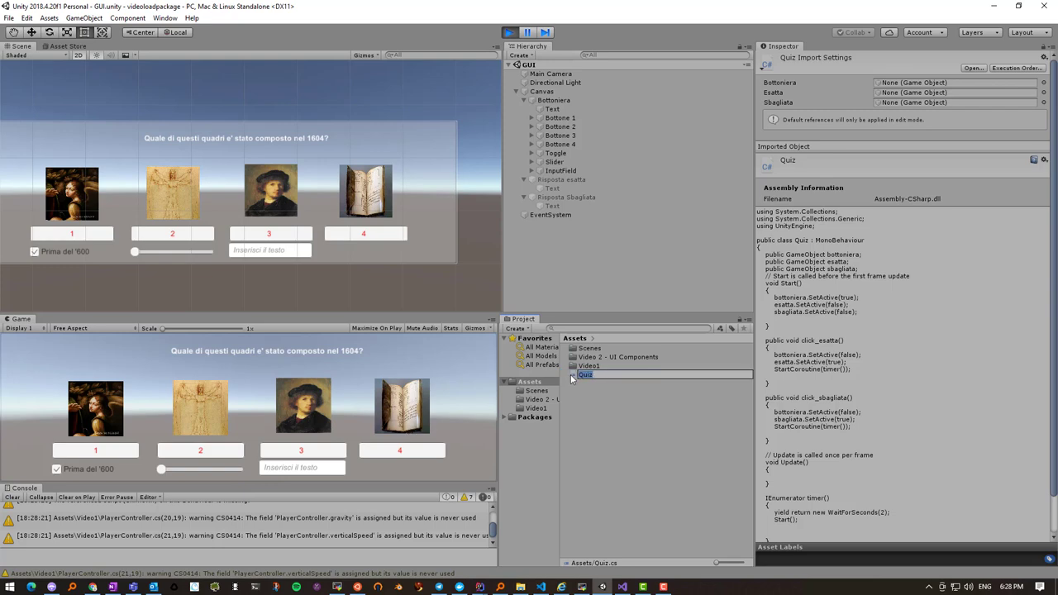
{"action": "left_click", "coordinate": [576, 378]}
Reopen Quiz.cs and highlight the three GameObject fields and Start()'s SetActive calls
{"action": "double_click", "coordinate": [576, 378]}
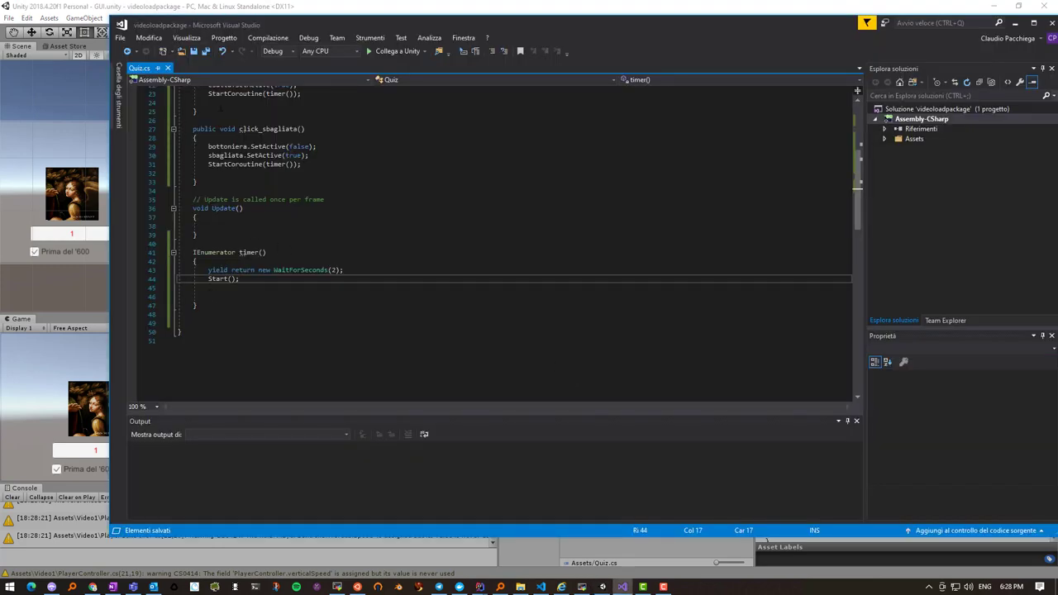
{"action": "scroll", "coordinate": [496, 240], "scroll_direction": "up", "scroll_amount": 2}
{"action": "scroll", "coordinate": [496, 240], "scroll_direction": "up", "scroll_amount": 2}
{"action": "scroll", "coordinate": [496, 239], "scroll_direction": "up", "scroll_amount": 4}
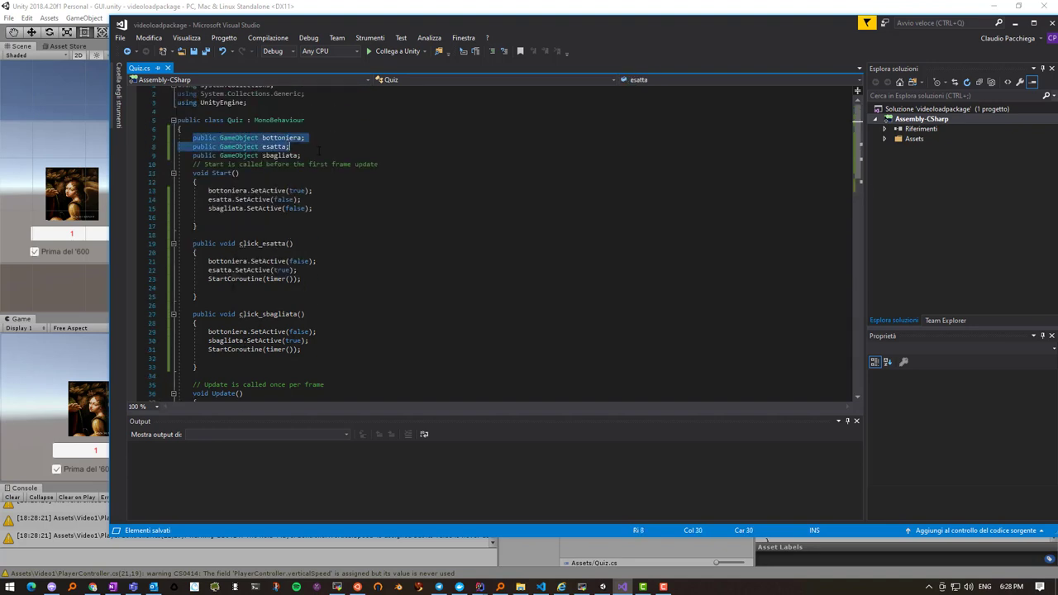
{"action": "left_click_drag", "start_coordinate": [192, 137], "coordinate": [333, 154]}
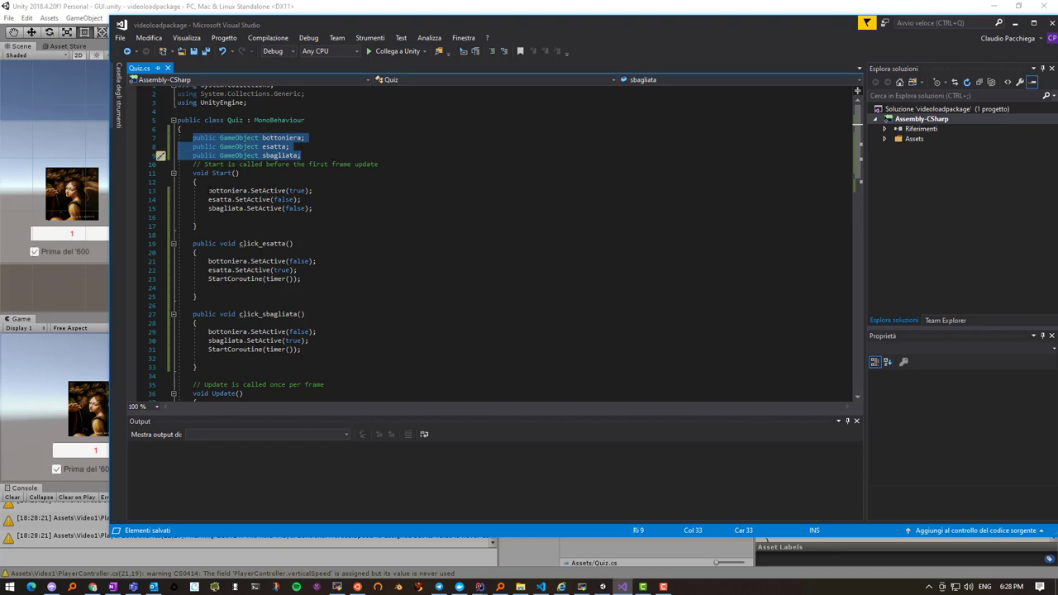
{"action": "left_click_drag", "start_coordinate": [207, 190], "coordinate": [314, 208]}
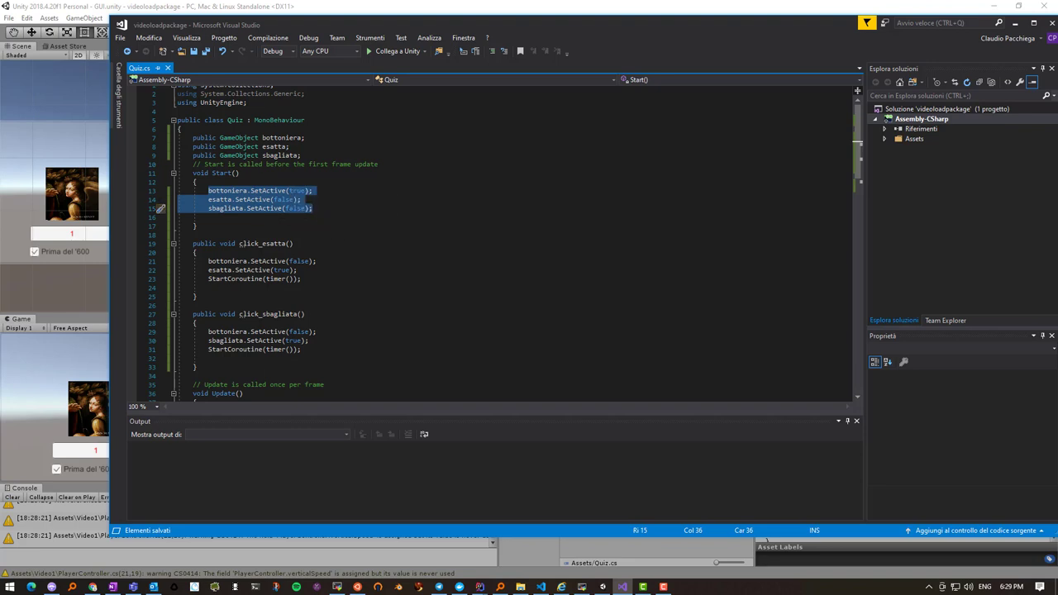
{"action": "left_click", "coordinate": [273, 269]}
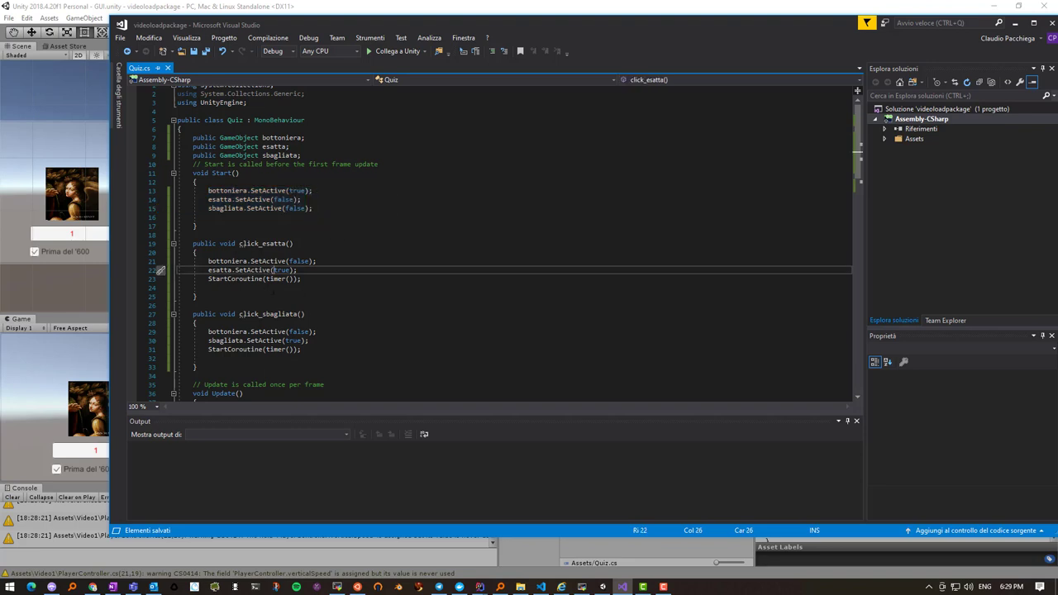
{"action": "mouse_move", "coordinate": [248, 270]}
{"action": "scroll", "coordinate": [504, 240], "scroll_direction": "down", "scroll_amount": 2}
{"action": "scroll", "coordinate": [504, 240], "scroll_direction": "down", "scroll_amount": 2}
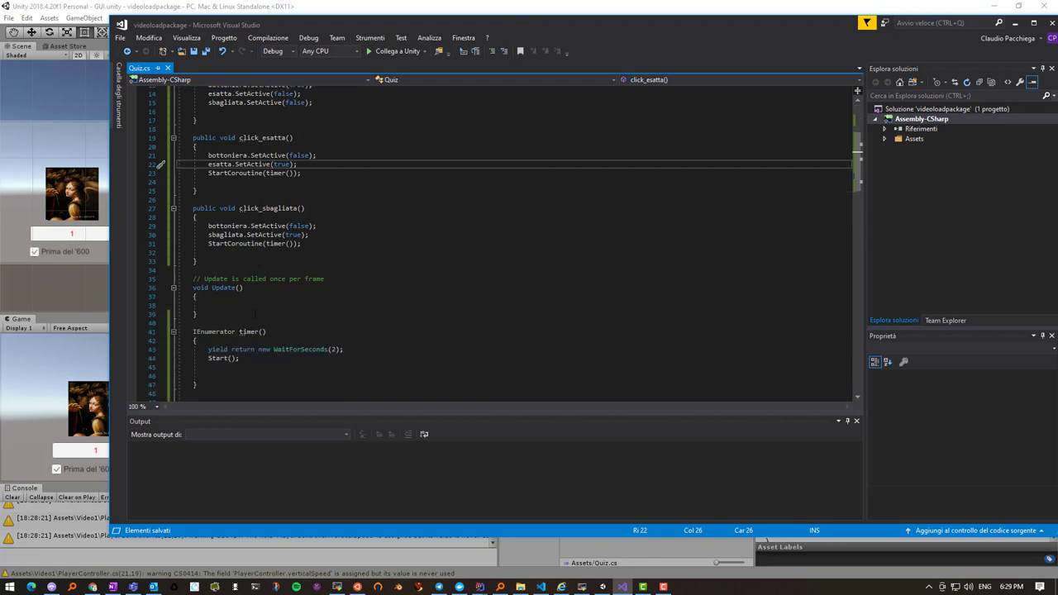
{"action": "scroll", "coordinate": [504, 239], "scroll_direction": "down", "scroll_amount": 1}
{"action": "scroll", "coordinate": [257, 342], "scroll_direction": "up", "scroll_amount": 1}
Highlight StartCoroutine(timer()) in click_sbagliata and the timer() coroutine, then return to Unity
{"action": "left_click_drag", "start_coordinate": [208, 243], "coordinate": [301, 243]}
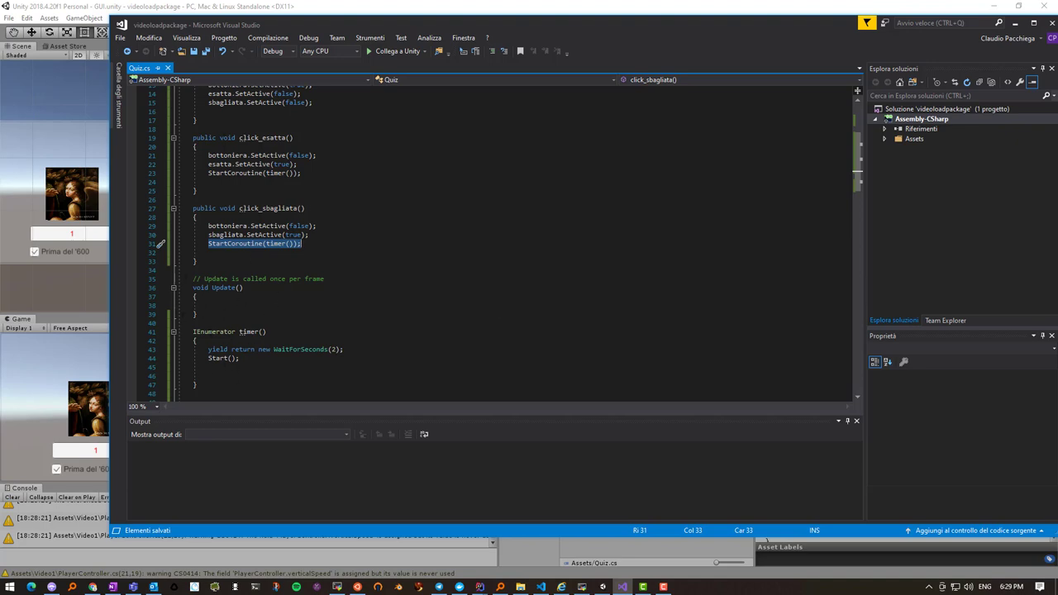
{"action": "left_click_drag", "start_coordinate": [193, 332], "coordinate": [236, 384]}
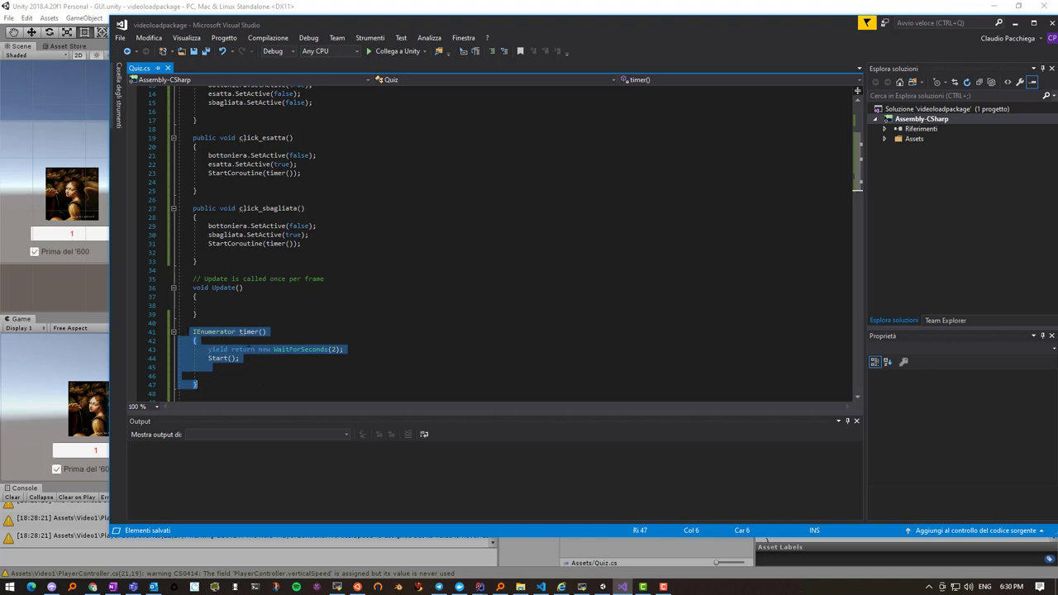
{"action": "double_click", "coordinate": [209, 335]}
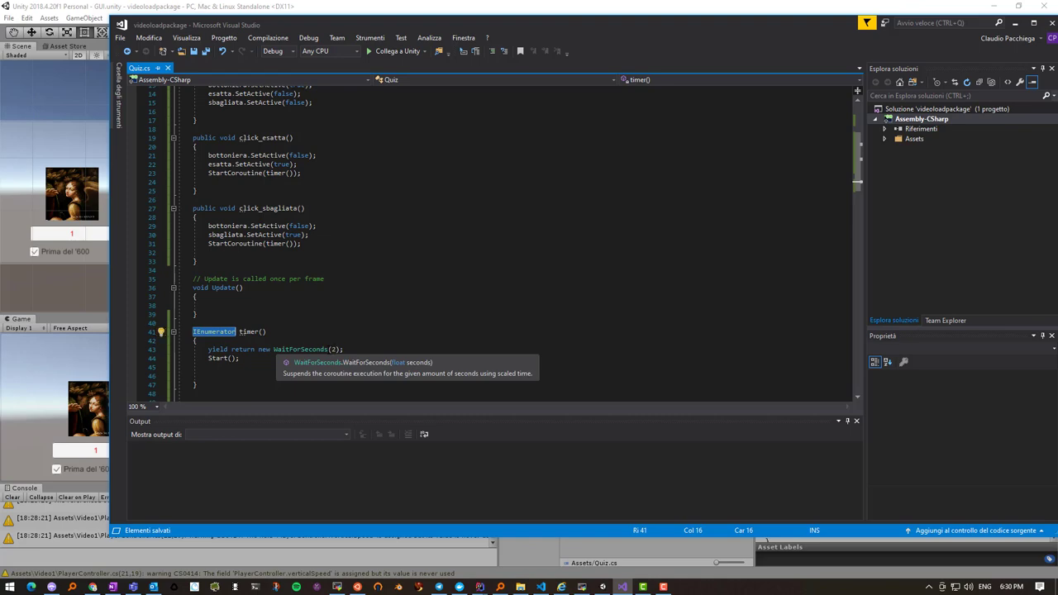
{"action": "left_click", "coordinate": [42, 103]}
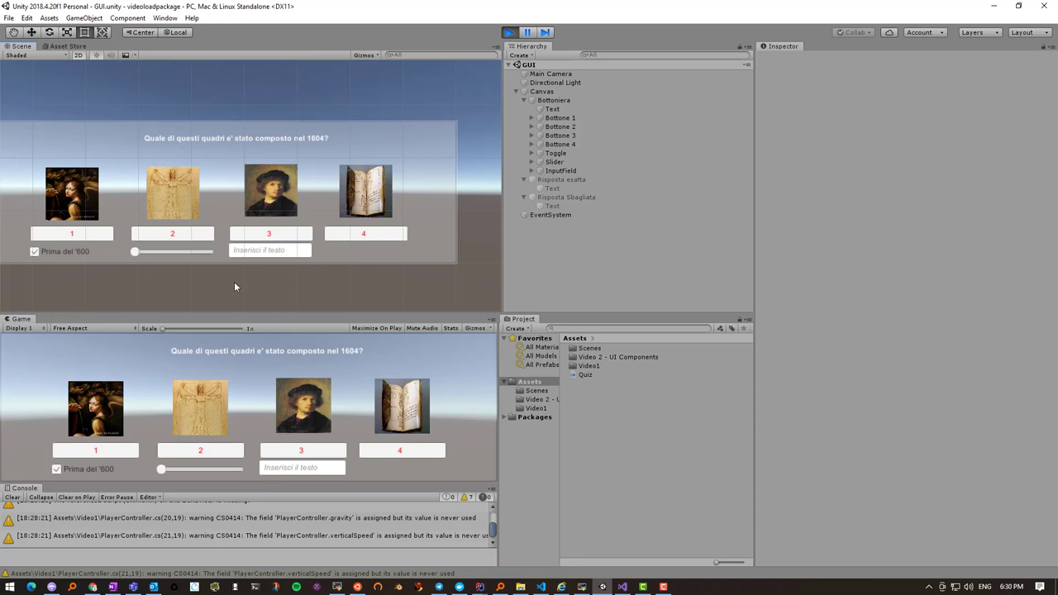
Exit play mode and save the project with File > Save Project
{"action": "left_click", "coordinate": [509, 32]}
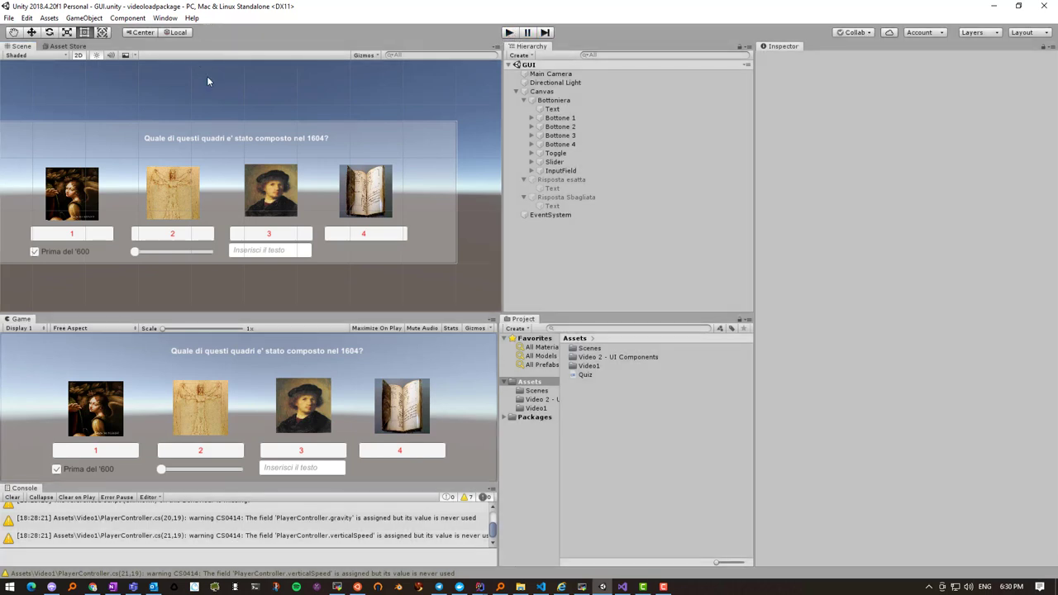
{"action": "left_click", "coordinate": [9, 18]}
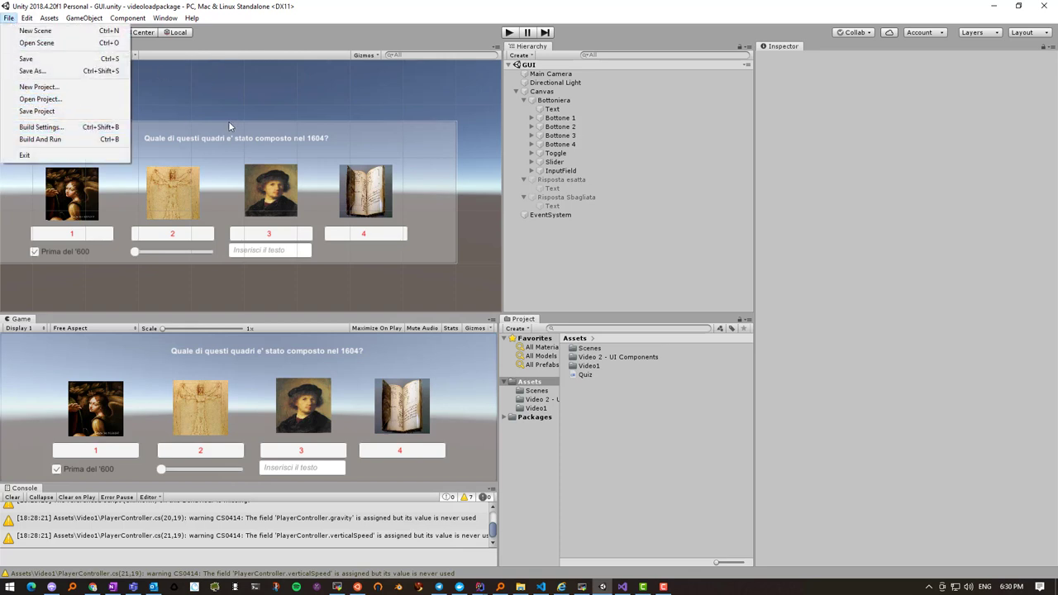
{"action": "left_click", "coordinate": [46, 112]}
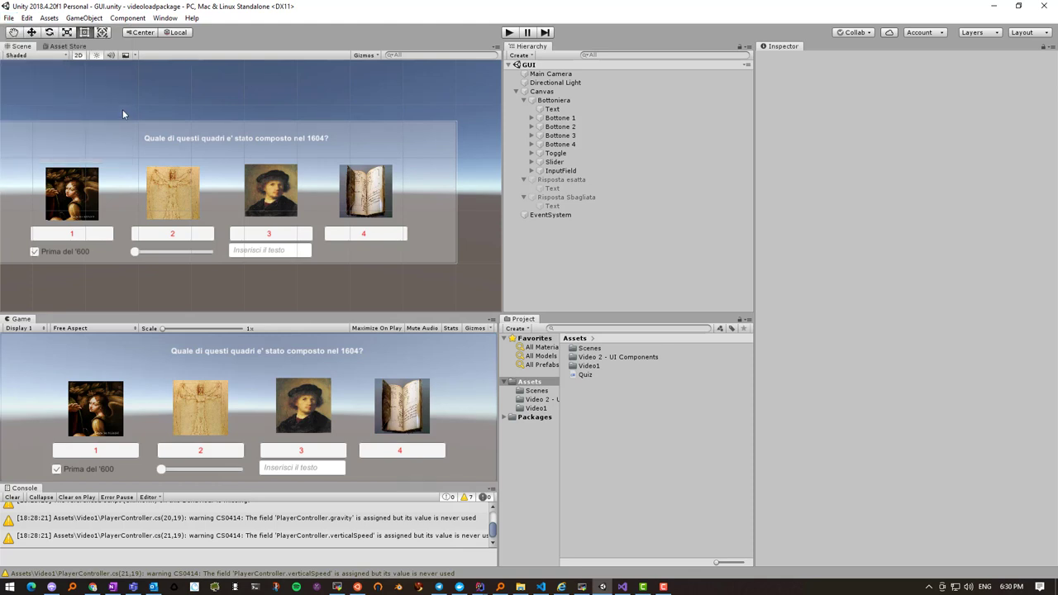